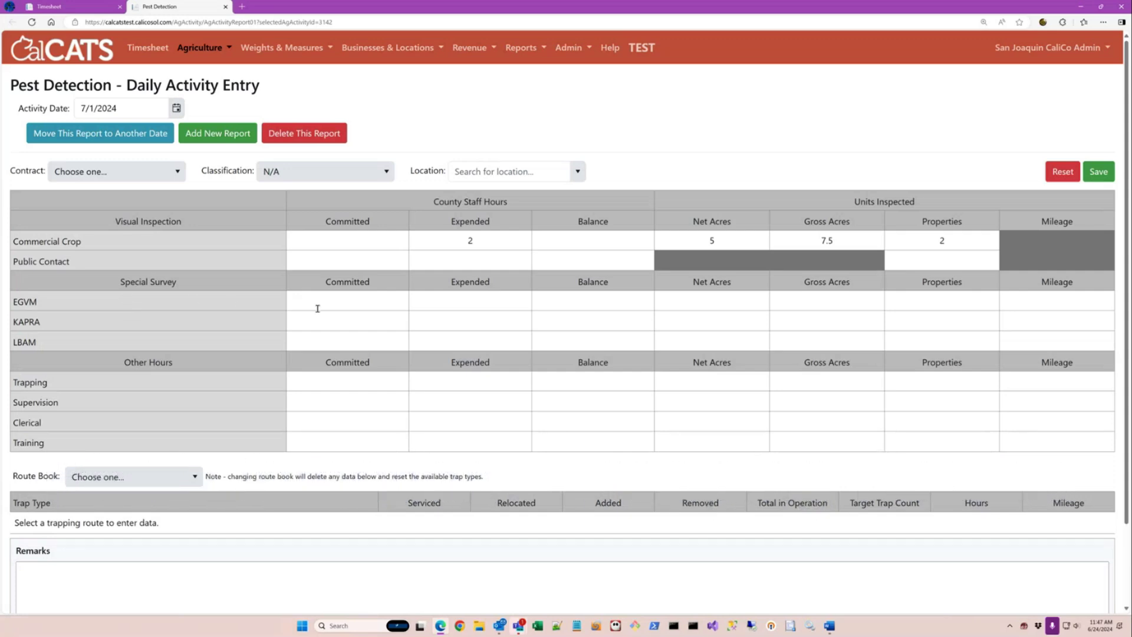
Open the Agriculture module's Trapping Routes page in a separate browser tab and switch to it.
{"action": "scroll", "coordinate": [372, 325], "scroll_direction": "down", "scroll_amount": 1}
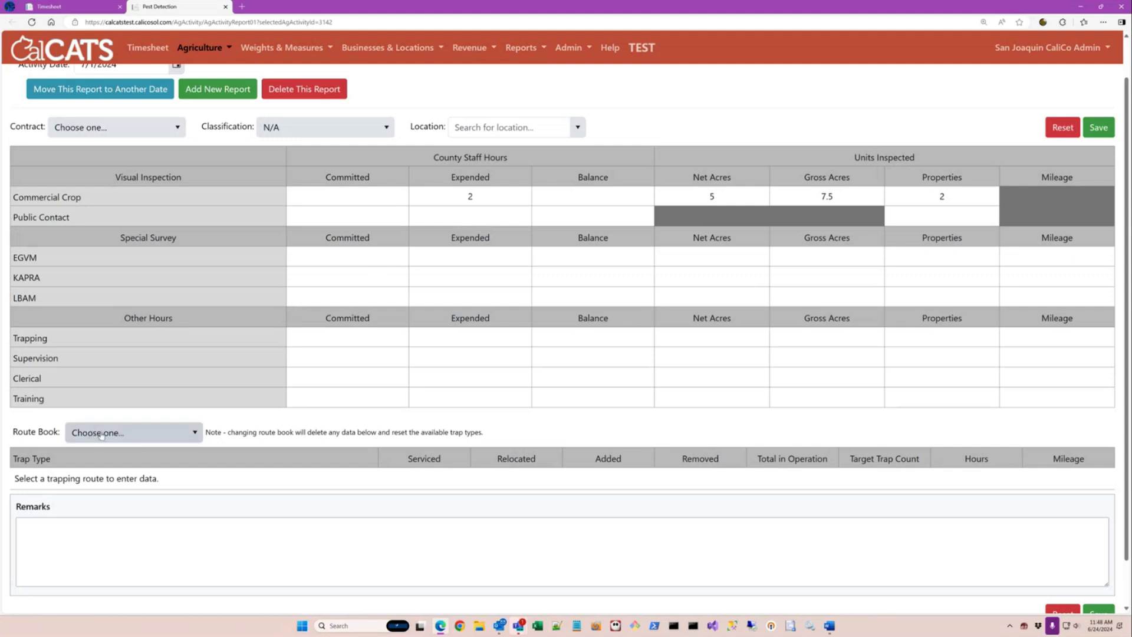
{"action": "left_click", "coordinate": [217, 50]}
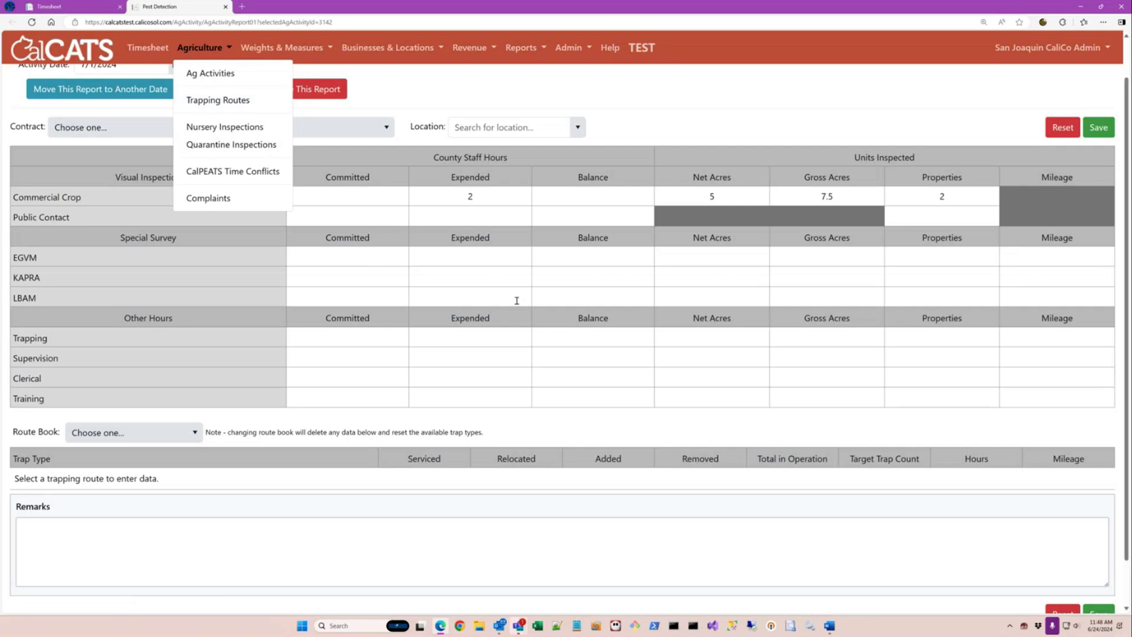
{"action": "left_click", "coordinate": [241, 101], "text": "ctrl"}
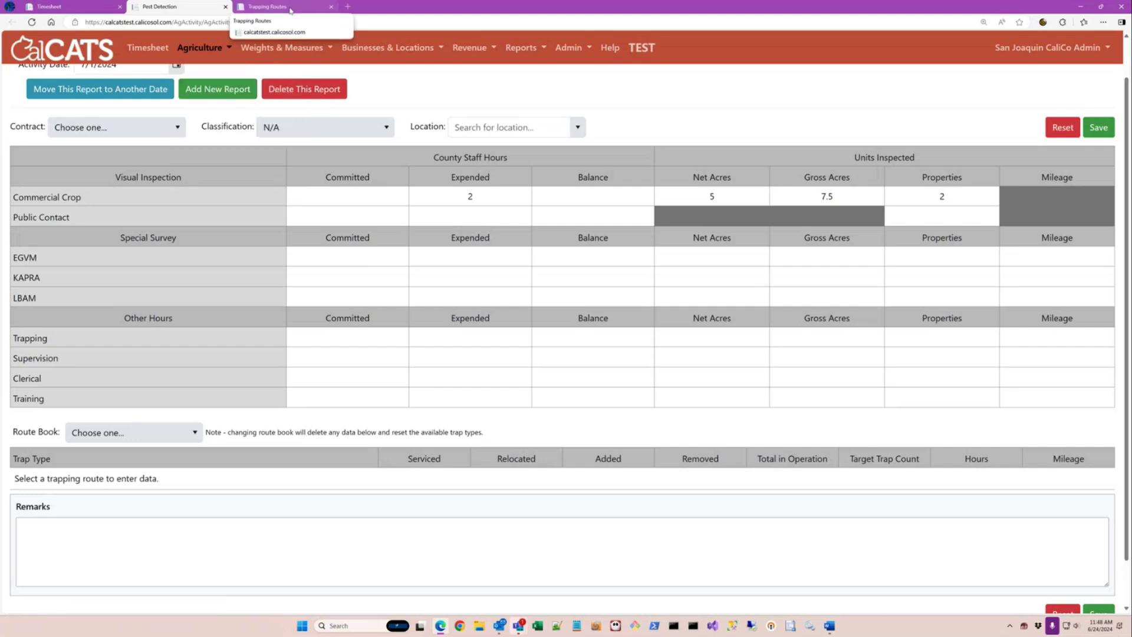
{"action": "left_click", "coordinate": [278, 7]}
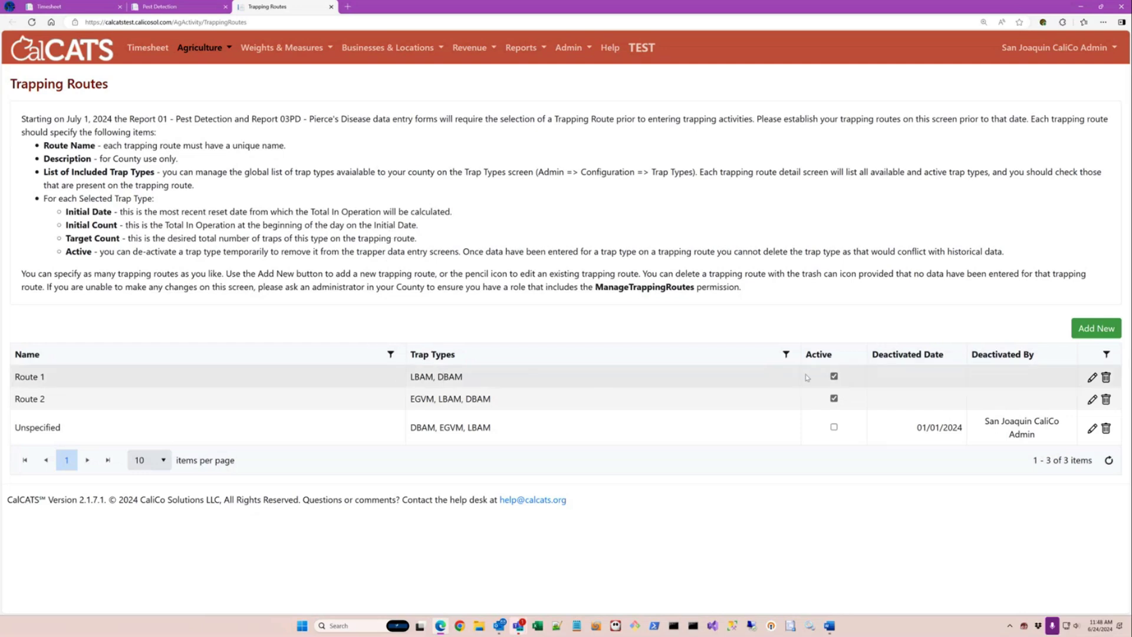
Add a new trapping route named Route 3 that includes the EGVM and LBAM trap types.
{"action": "left_click", "coordinate": [1094, 329]}
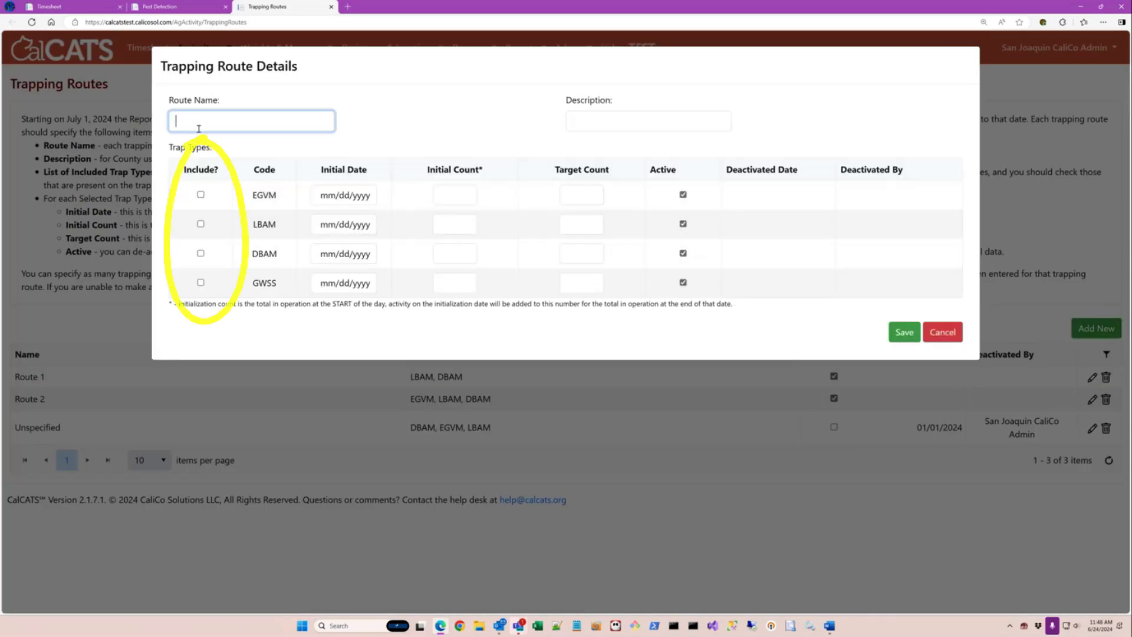
{"action": "type", "text": "Route 3"}
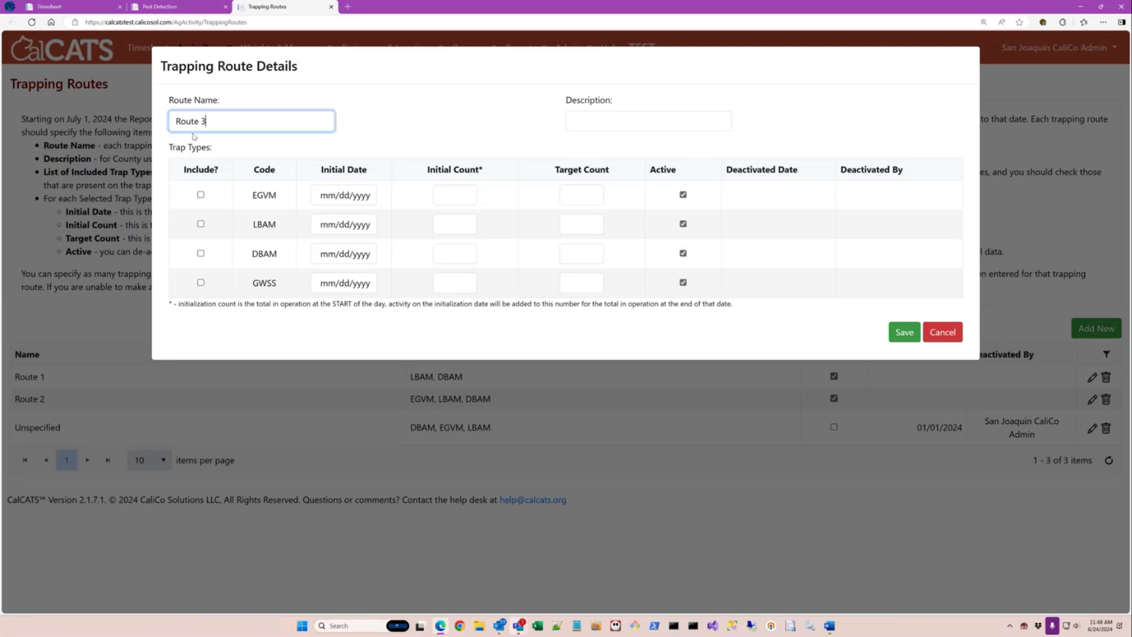
{"action": "left_click", "coordinate": [200, 225]}
{"action": "left_click", "coordinate": [200, 224]}
{"action": "left_click", "coordinate": [201, 194]}
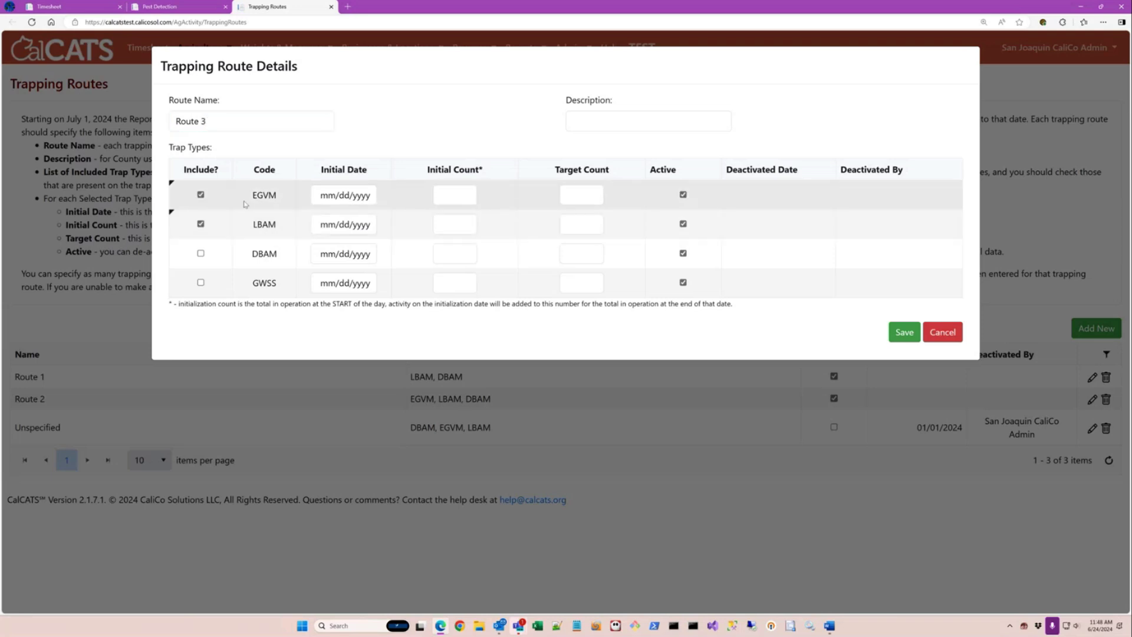
Set the initial date of Route 3's EGVM trap type to 7/1/2024.
{"action": "left_click", "coordinate": [327, 195]}
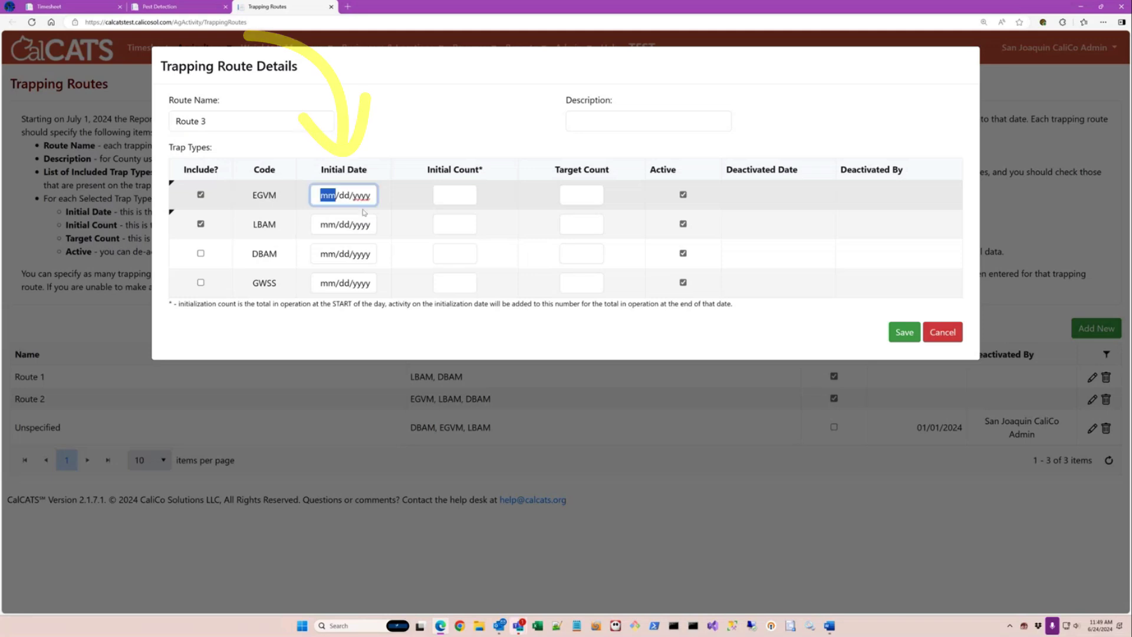
{"action": "type", "text": "7/dd/yyyy"}
{"action": "key", "text": "Tab"}
{"action": "key", "text": "shift+Tab"}
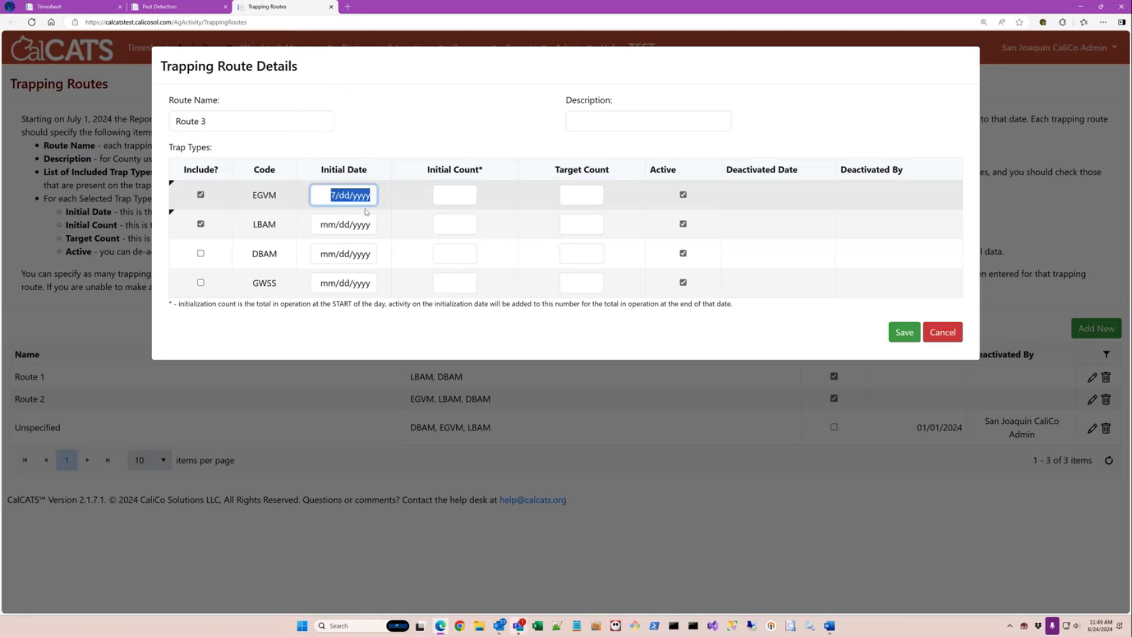
{"action": "type", "text": "1"}
{"action": "type", "text": "/1/2"}
{"action": "type", "text": "024"}
{"action": "key", "text": "Return"}
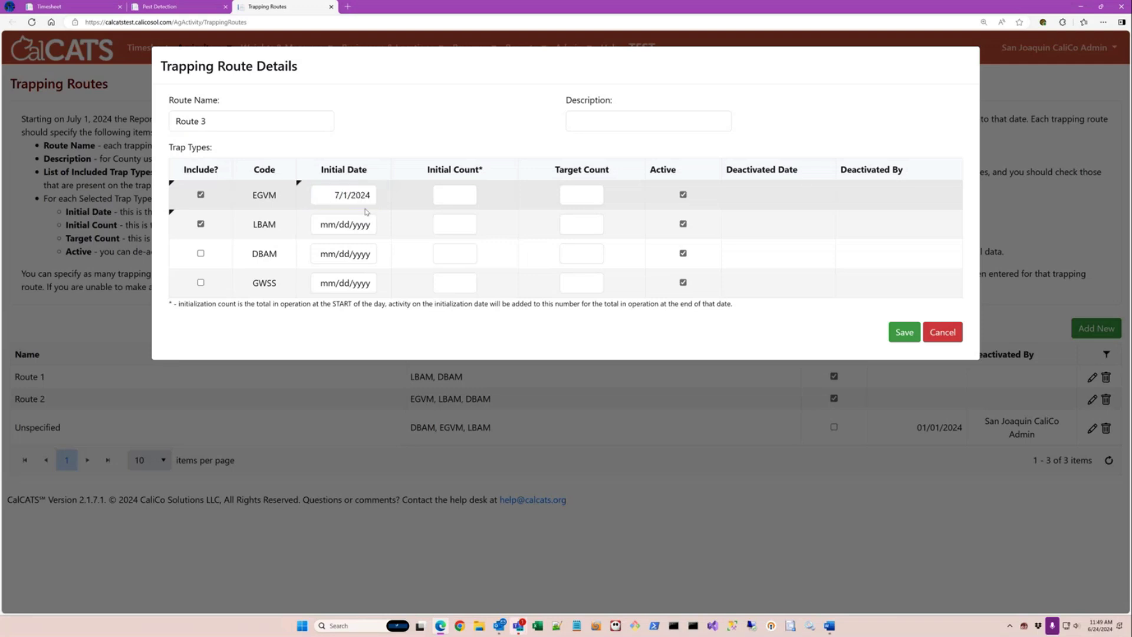
Give the EGVM trap type an initial count of 75 and a target count of 95.
{"action": "left_click", "coordinate": [449, 195]}
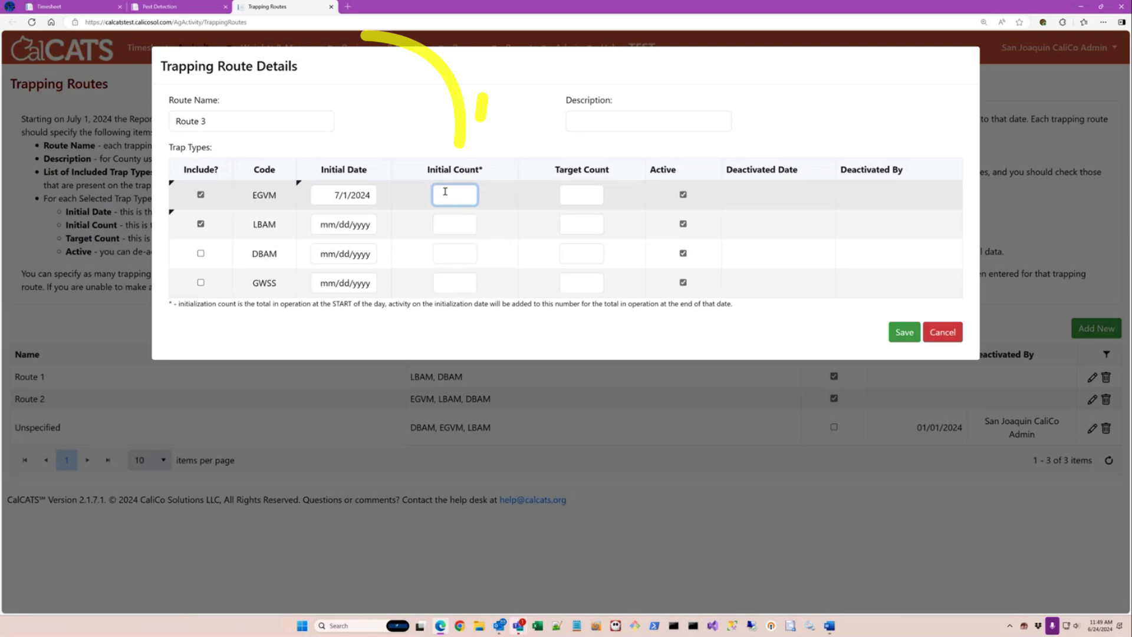
{"action": "type", "text": "75"}
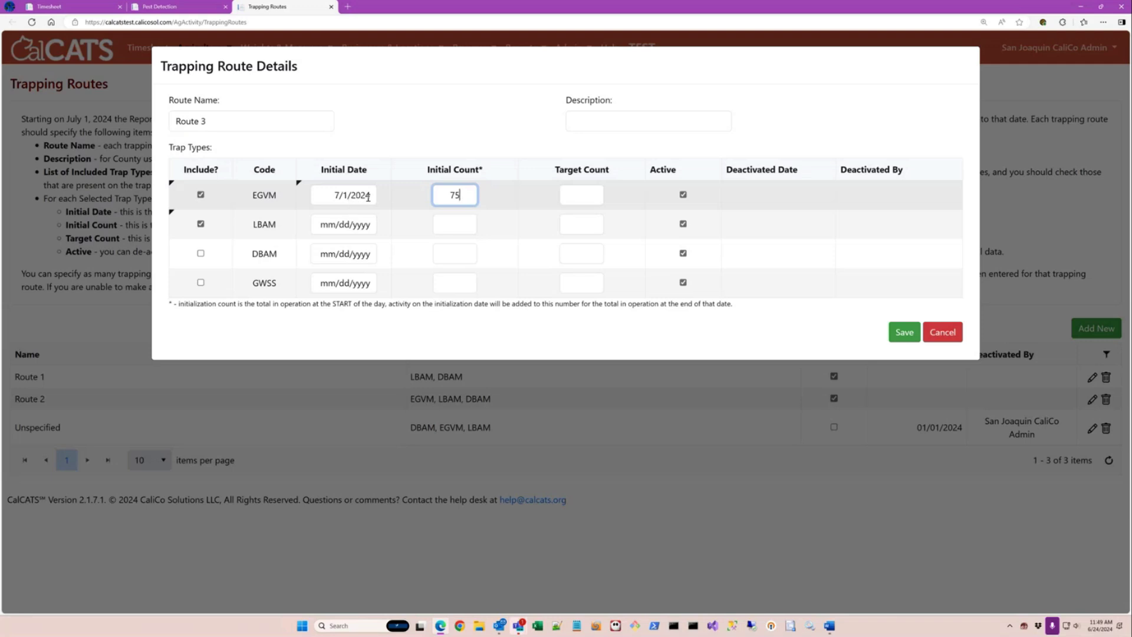
{"action": "left_click", "coordinate": [596, 195]}
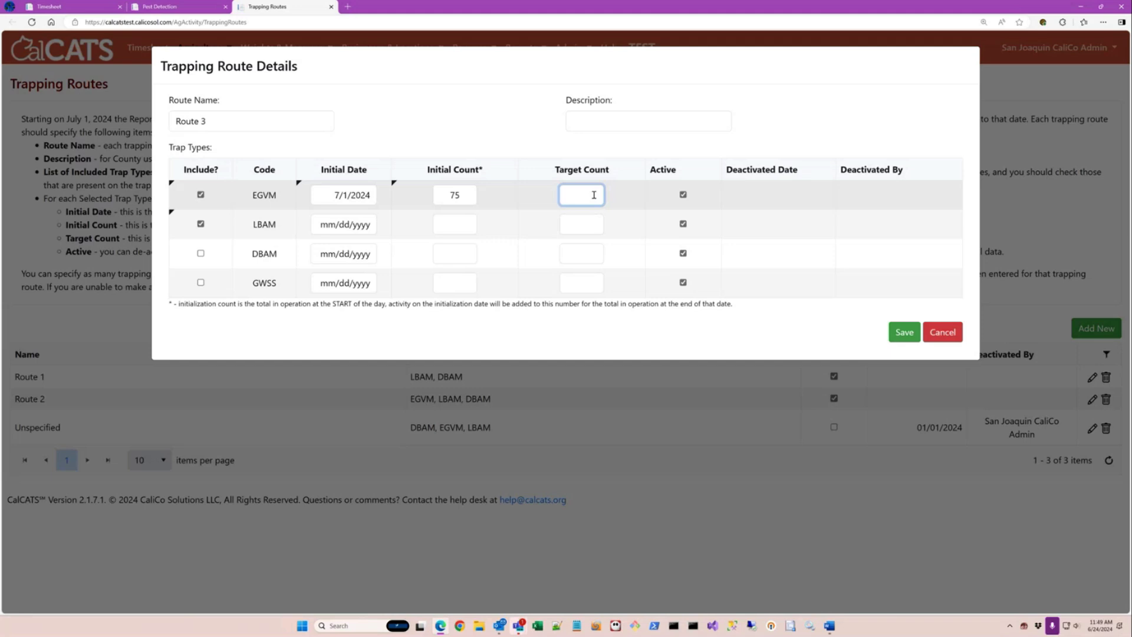
{"action": "type", "text": "95"}
Set LBAM's initial date to 7/1/2024, initial count to 0 and target count to 25, and save the route.
{"action": "left_click", "coordinate": [326, 224]}
{"action": "type", "text": "7/"}
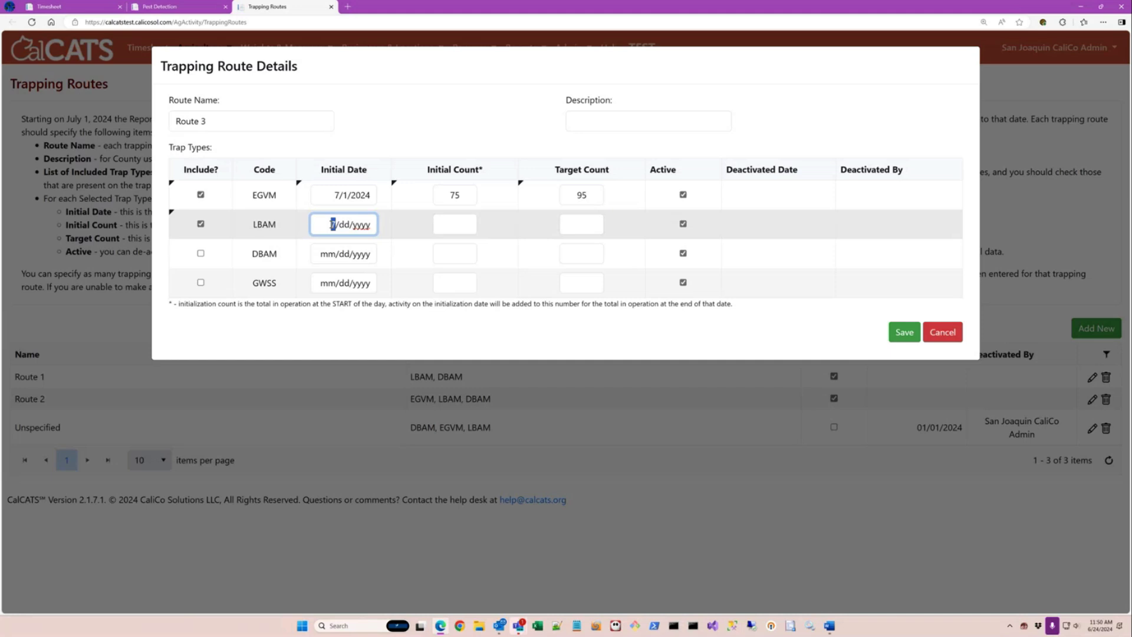
{"action": "type", "text": "1/2024"}
{"action": "left_click", "coordinate": [458, 222]}
{"action": "type", "text": "0"}
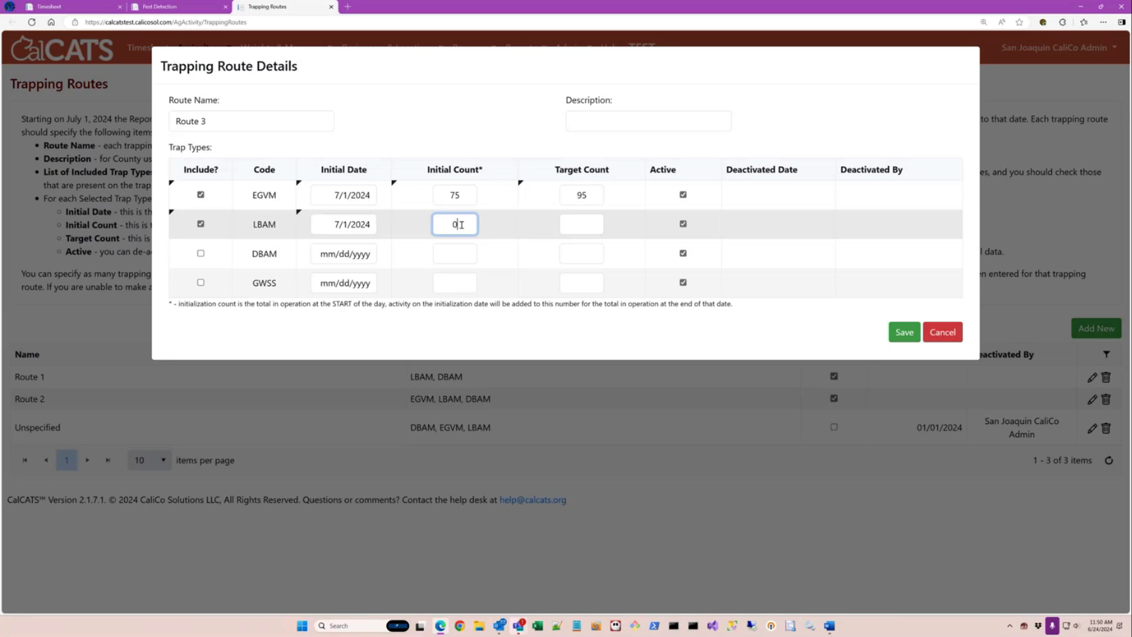
{"action": "left_click", "coordinate": [577, 224]}
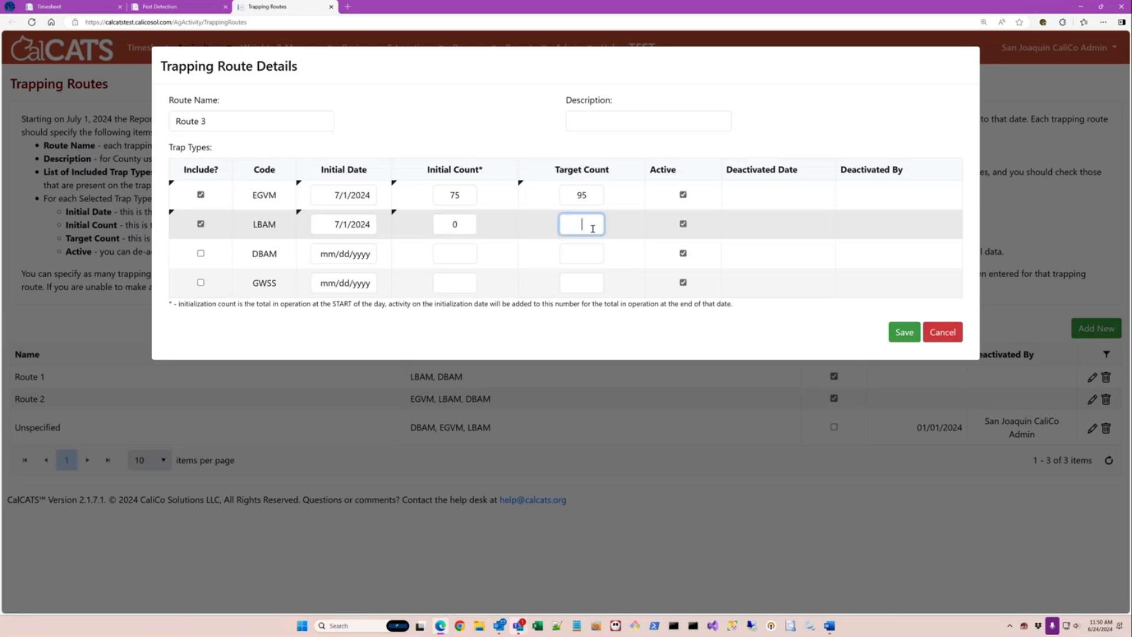
{"action": "type", "text": "25"}
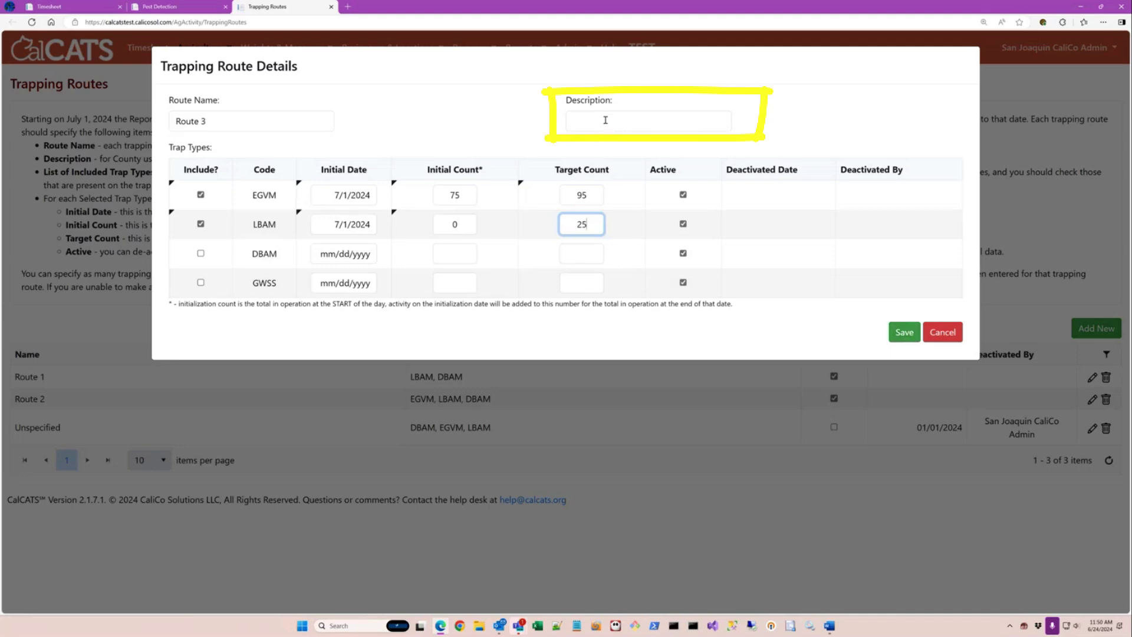
{"action": "left_click", "coordinate": [904, 332]}
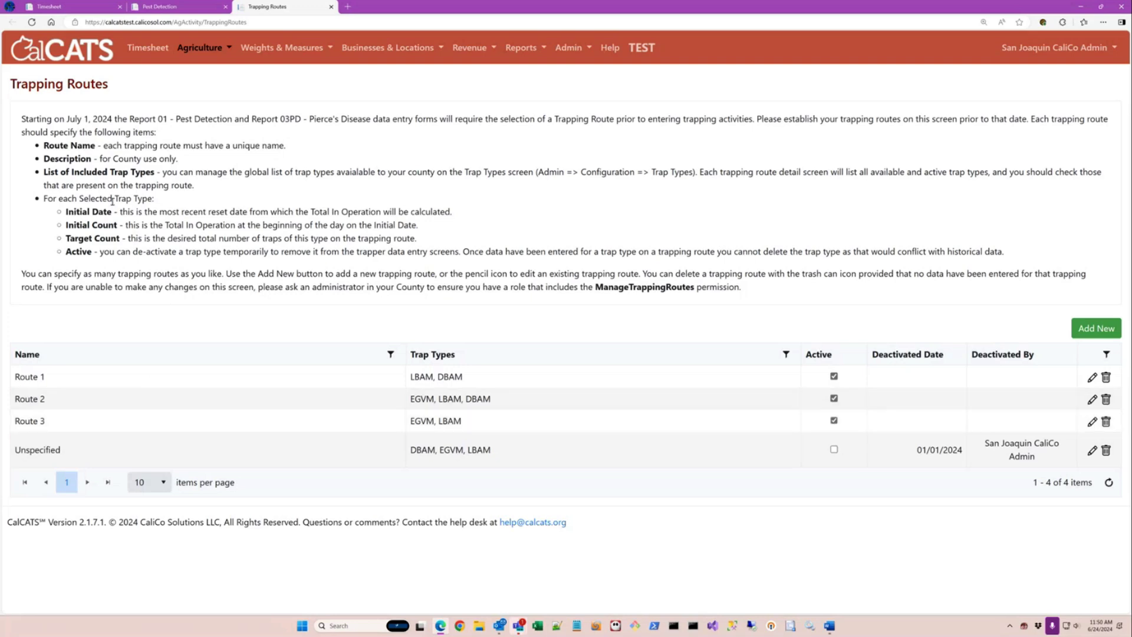
Close the Trapping Routes page, reload the Pest Detection daily report and choose Route 3 as its route book.
{"action": "left_click", "coordinate": [332, 7]}
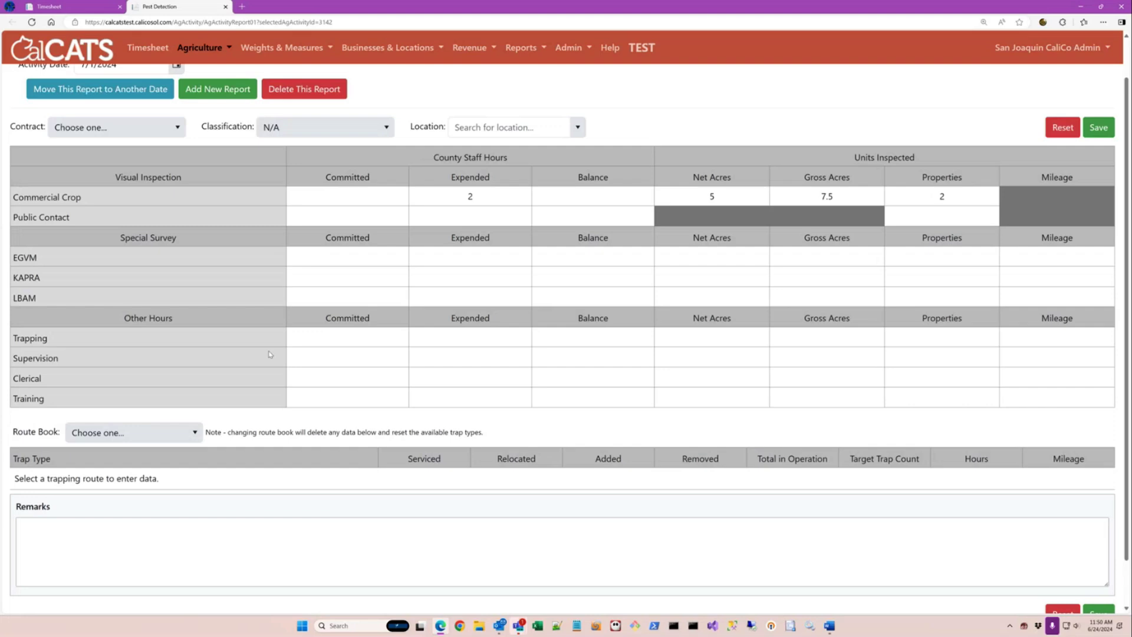
{"action": "left_click", "coordinate": [32, 22]}
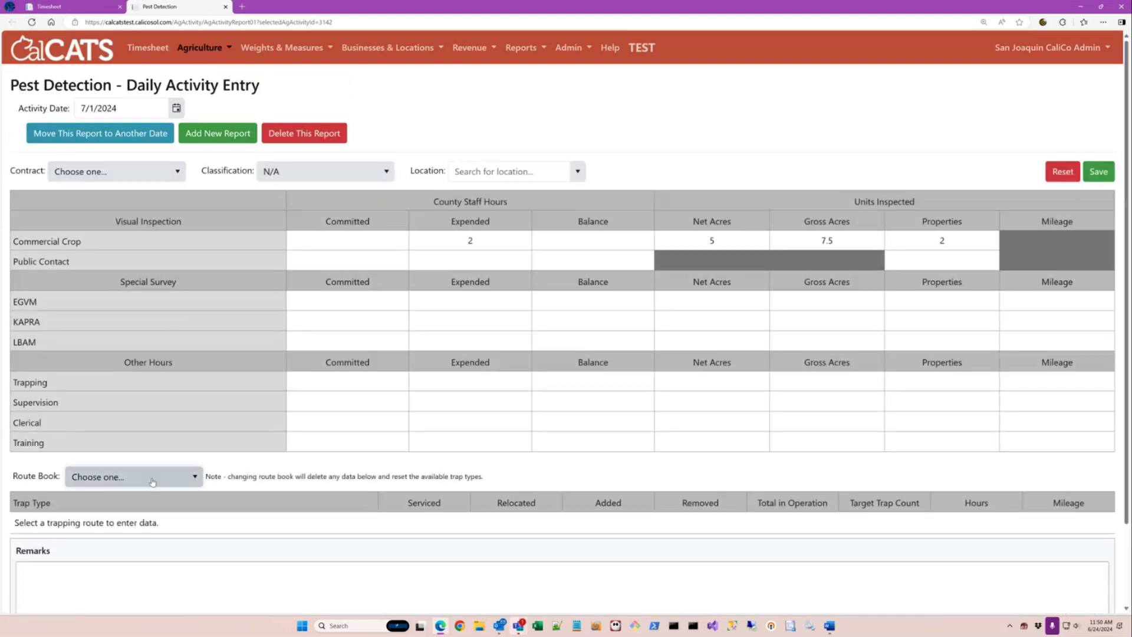
{"action": "left_click", "coordinate": [152, 482]}
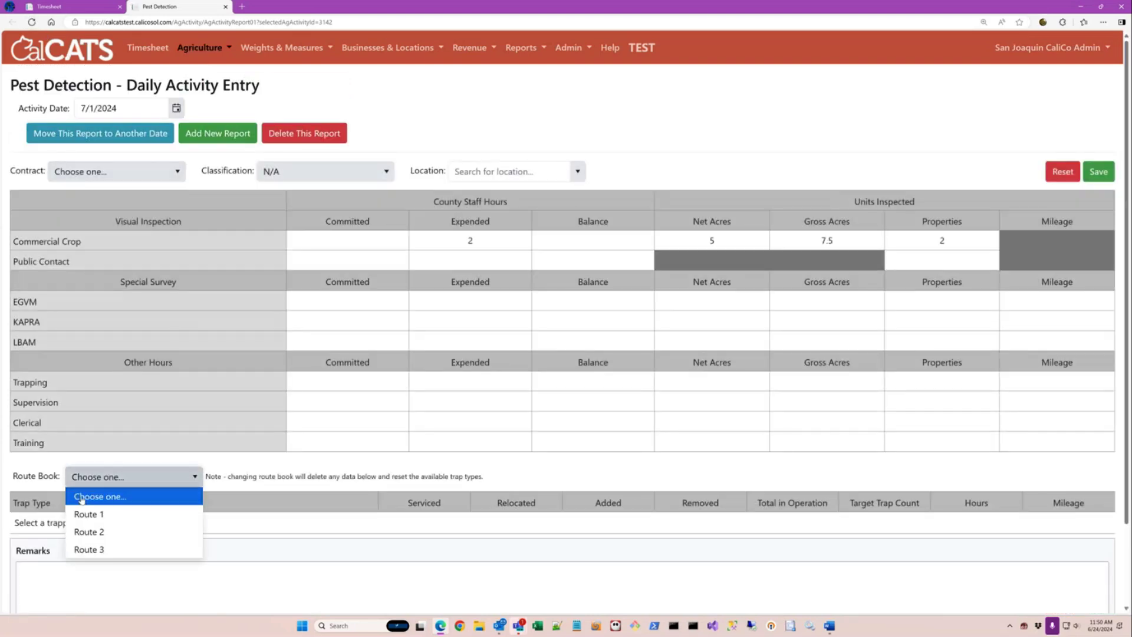
{"action": "left_click", "coordinate": [109, 550]}
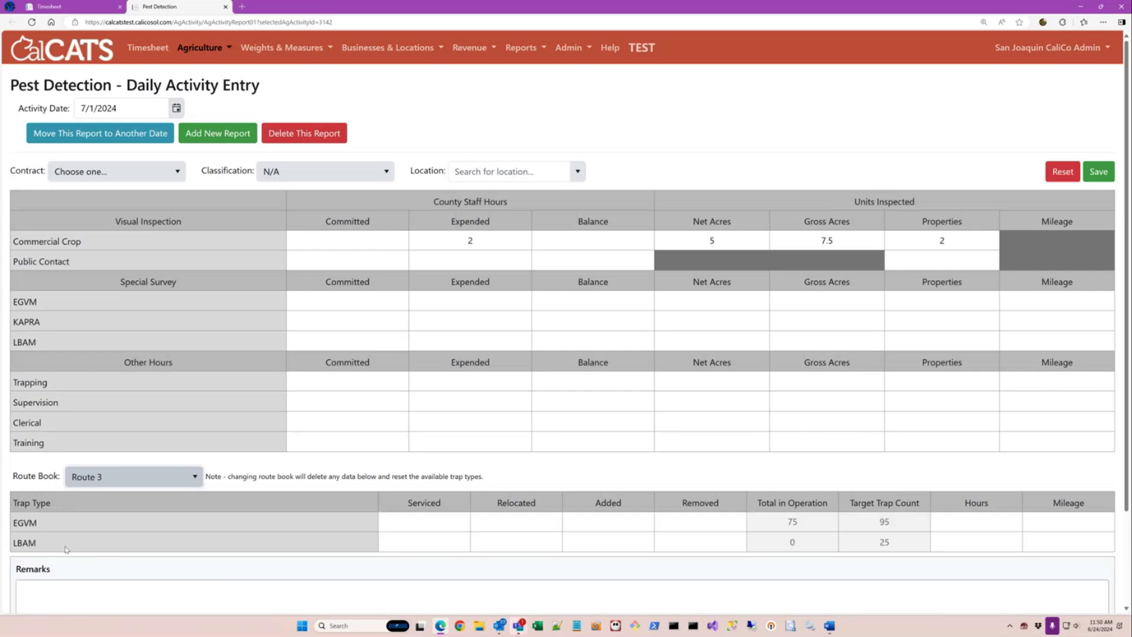
Enter the EGVM trap activity as 12 serviced, 0 relocated, 4 added and 0 removed.
{"action": "left_click", "coordinate": [412, 521]}
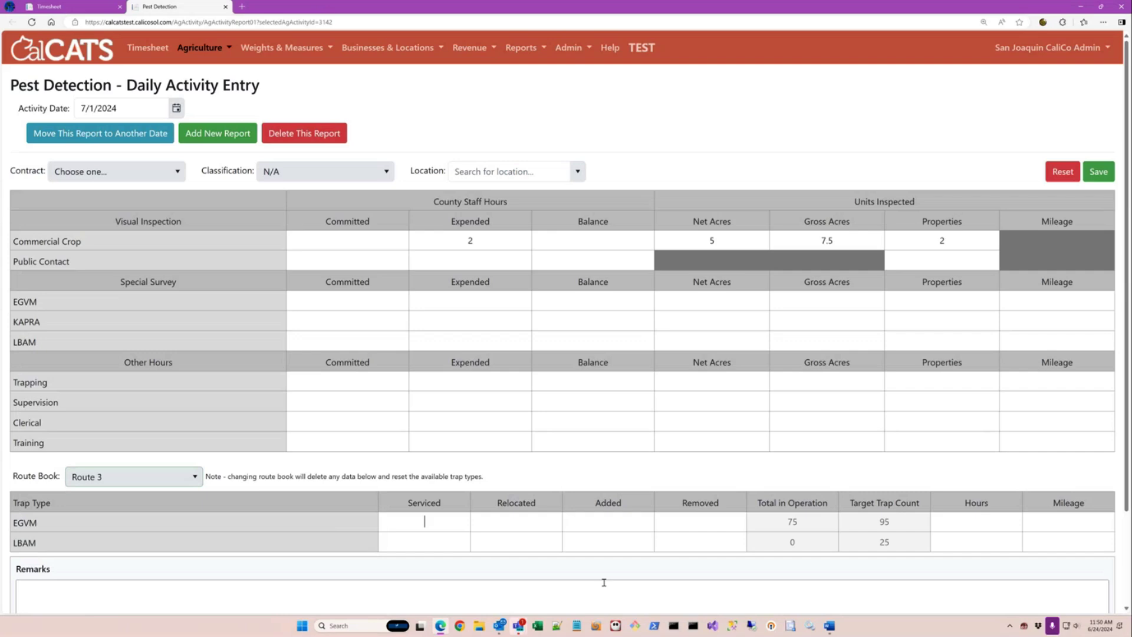
{"action": "type", "text": "12"}
{"action": "key", "text": "Tab"}
{"action": "type", "text": "0"}
{"action": "key", "text": "Tab"}
{"action": "type", "text": "4"}
{"action": "key", "text": "Tab"}
{"action": "type", "text": "0"}
{"action": "key", "text": "Tab"}
Record 2.5 hours and a mileage of 25 for the EGVM traps.
{"action": "type", "text": "2.5"}
{"action": "key", "text": "Tab"}
{"action": "type", "text": "25"}
{"action": "key", "text": "Tab"}
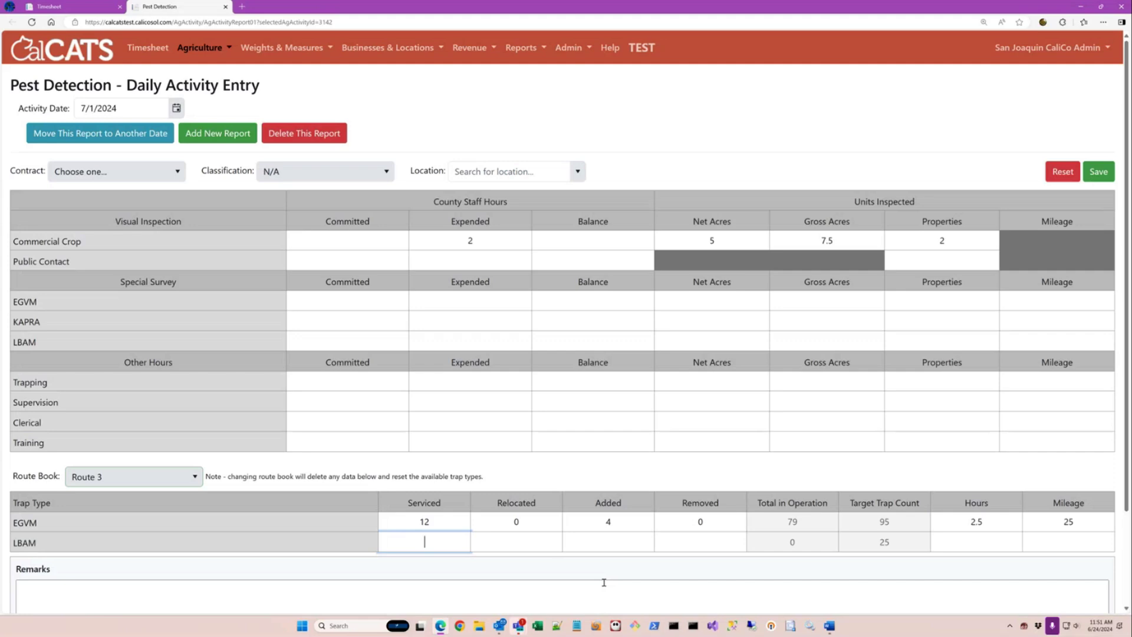
Enter the LBAM trap activity as 2 serviced, 1 relocated, 4 added and 0 removed.
{"action": "type", "text": "2"}
{"action": "key", "text": "Tab"}
{"action": "type", "text": "1"}
{"action": "key", "text": "Tab"}
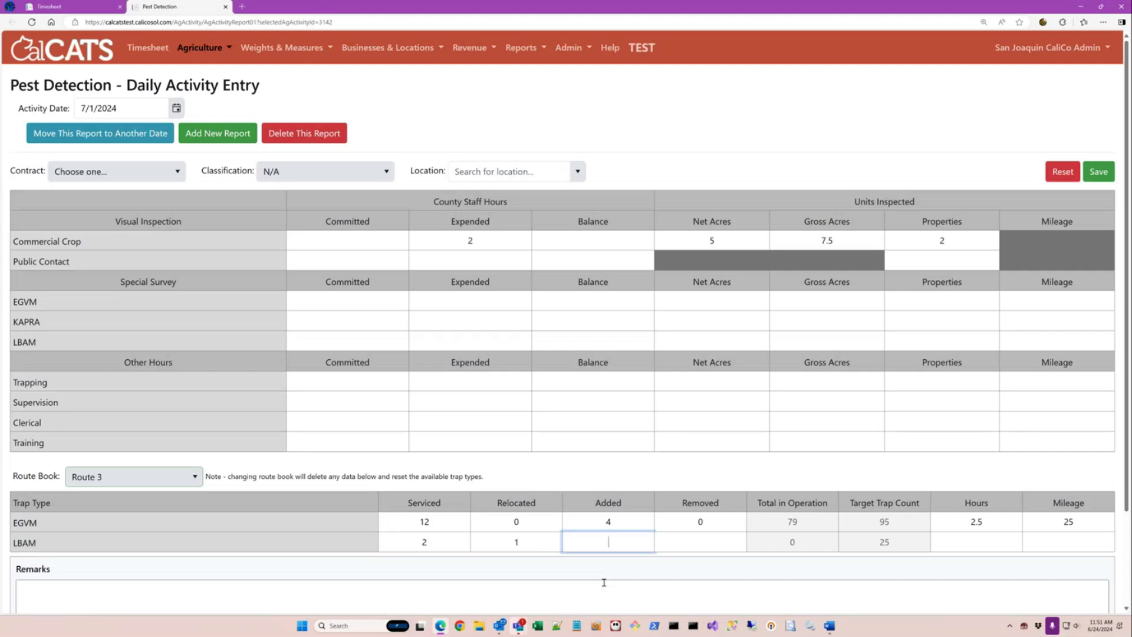
{"action": "type", "text": "4"}
{"action": "key", "text": "Tab"}
{"action": "key", "text": "Tab"}
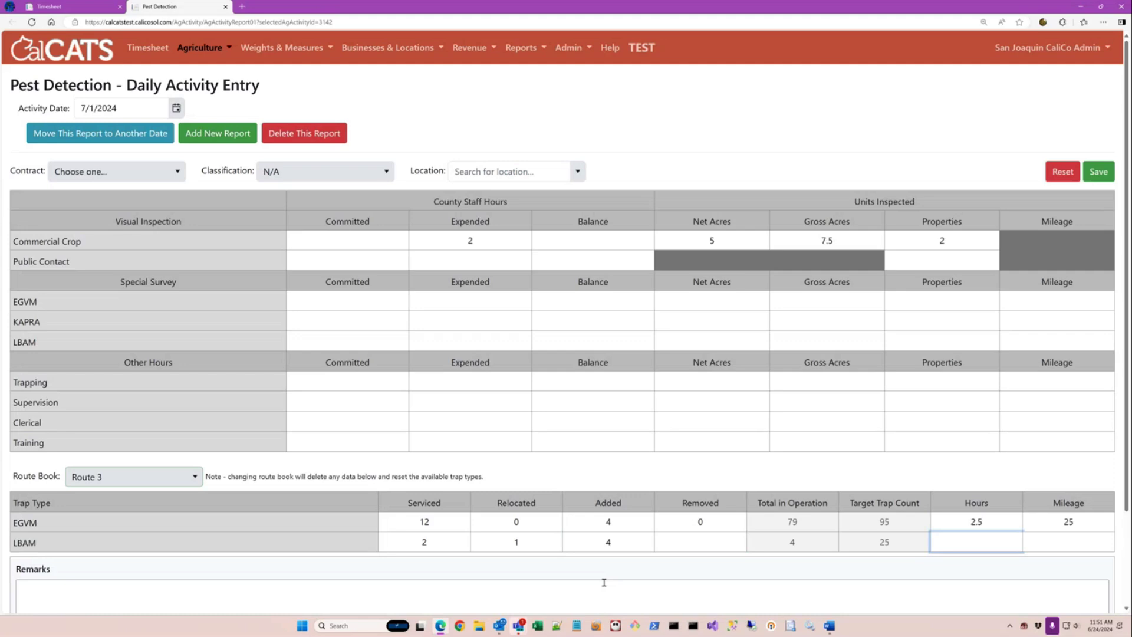
{"action": "key", "text": "shift+Tab"}
{"action": "type", "text": "0"}
{"action": "key", "text": "Tab"}
Record 1.5 hours and a mileage of 13 for the LBAM traps, and save the daily report.
{"action": "type", "text": "1.5"}
{"action": "key", "text": "Tab"}
{"action": "type", "text": "13"}
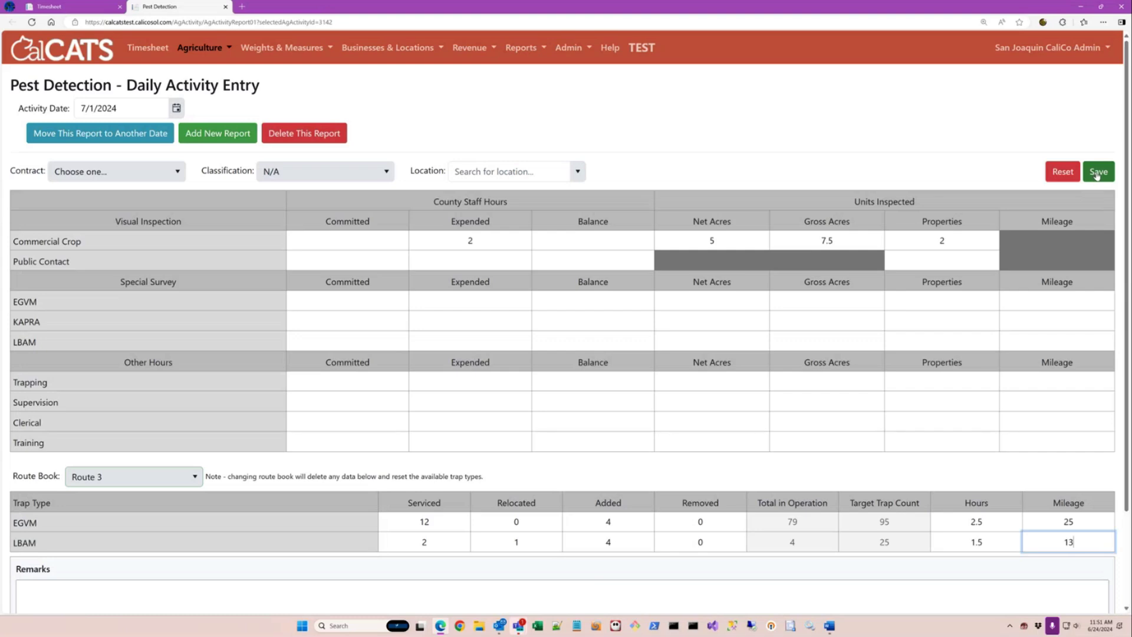
{"action": "left_click", "coordinate": [1097, 173]}
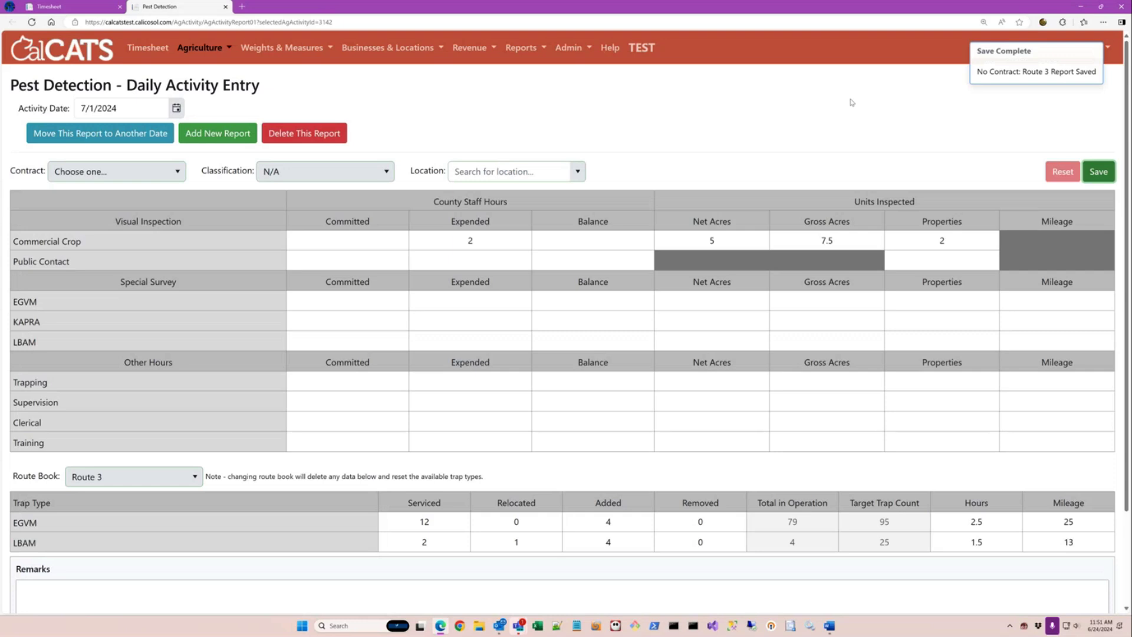